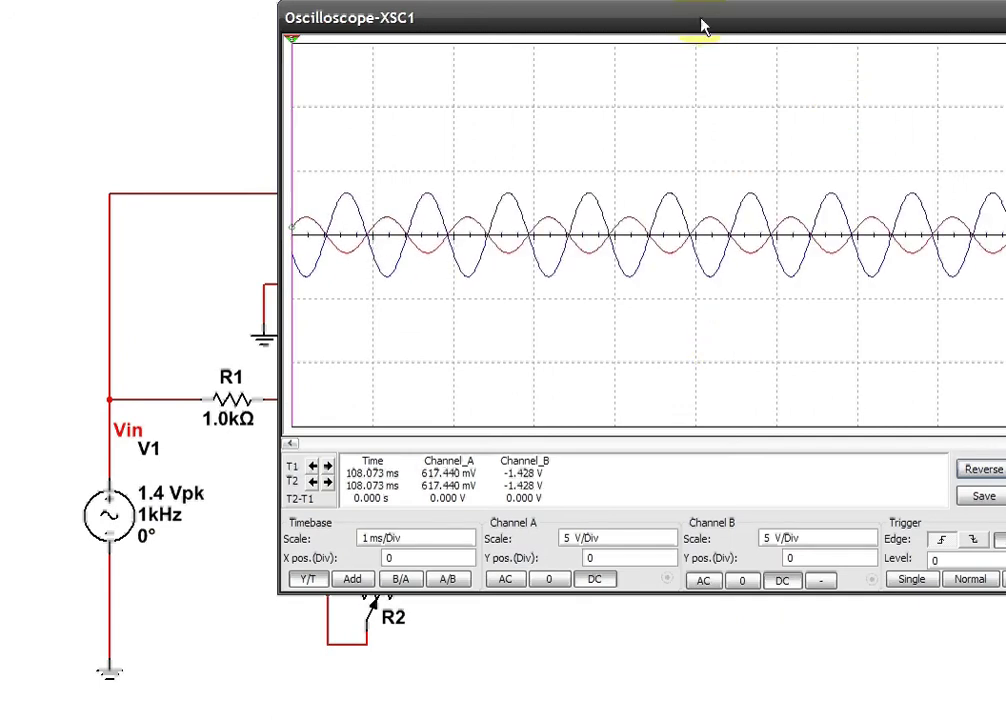
- Drag the oscilloscope window left and up to uncover the R2 potentiometer
left_click_drag(700, 25, 427, 83)
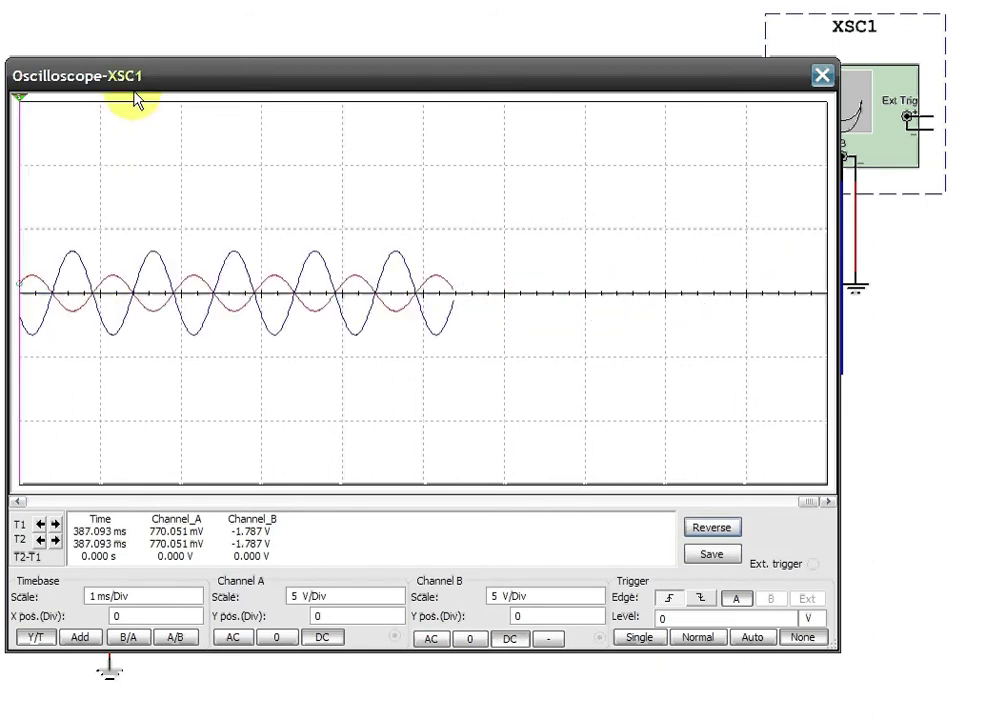
mouse_move(144, 64)
left_mouse_down()
mouse_move(242, 0)
mouse_move(270, 2)
left_mouse_up()
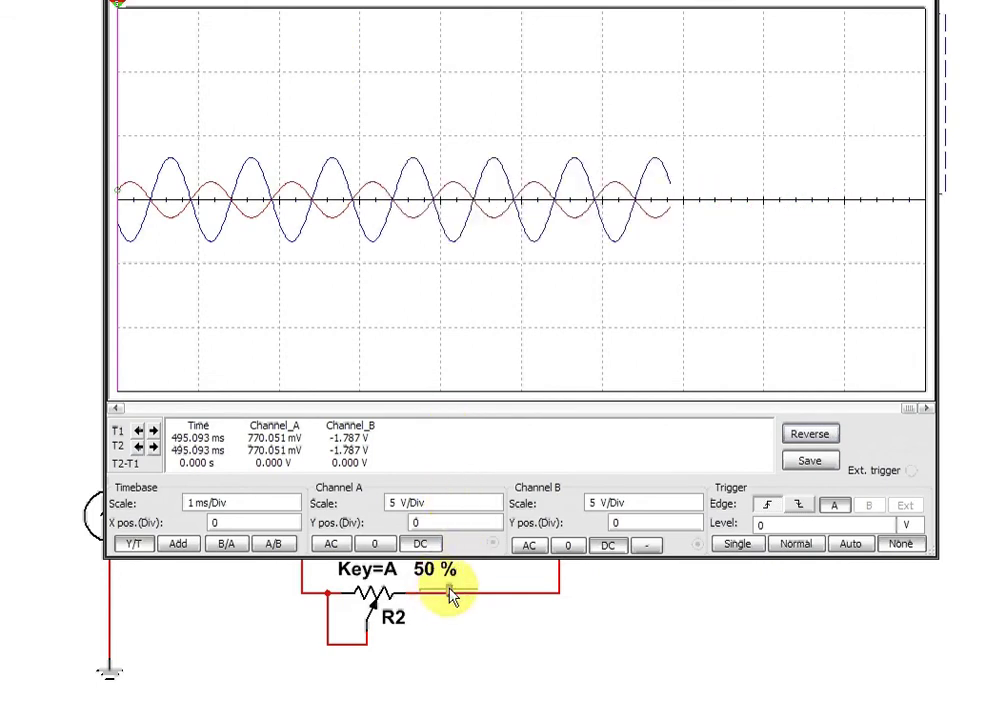
- Lower the R2 potentiometer to 45% and shift the scope window right, exposing the op-amp
mouse_move(450, 597)
left_mouse_down()
mouse_move(478, 597)
mouse_move(417, 597)
mouse_move(450, 598)
left_mouse_up()
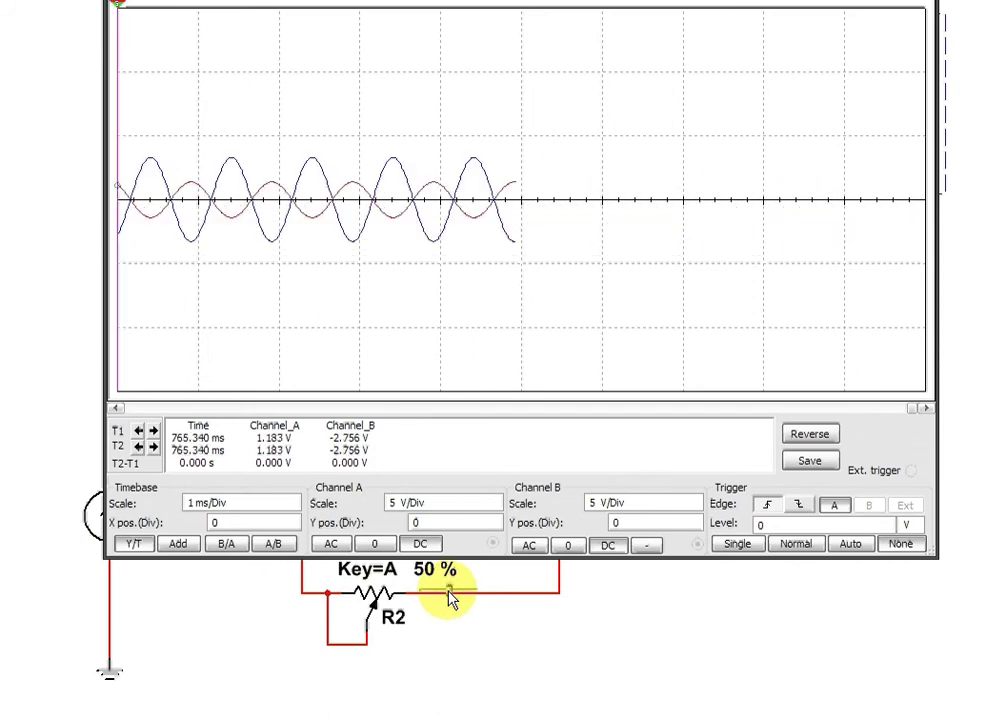
key("shift+a")
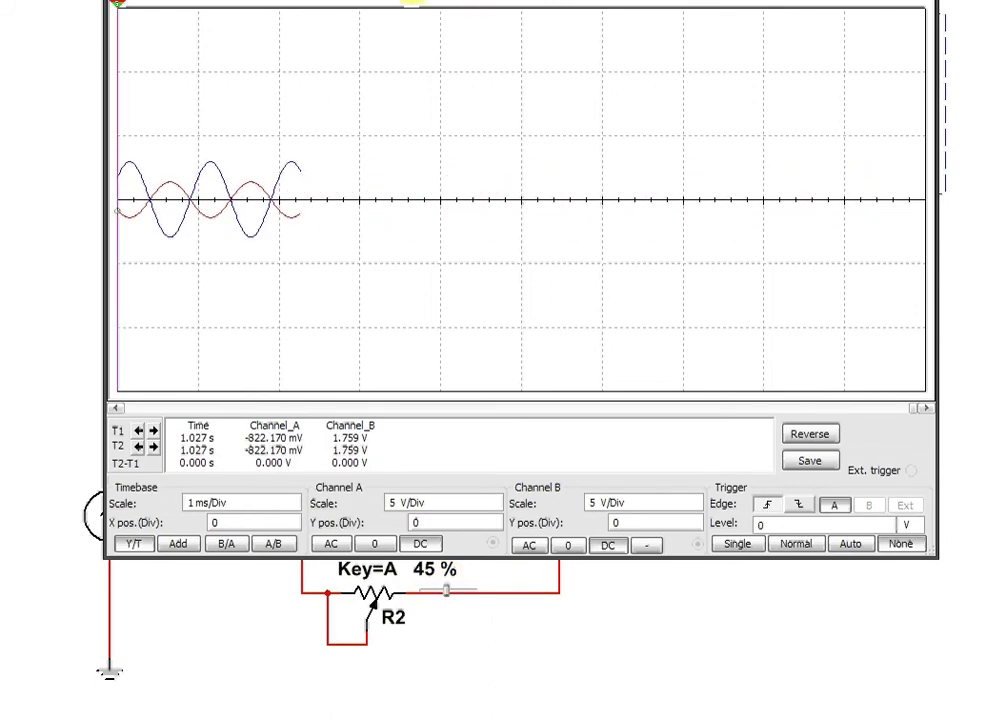
left_click_drag(416, 1, 542, 32)
mouse_move(463, 52)
left_mouse_down()
mouse_move(872, 37)
mouse_move(640, 90)
left_mouse_up()
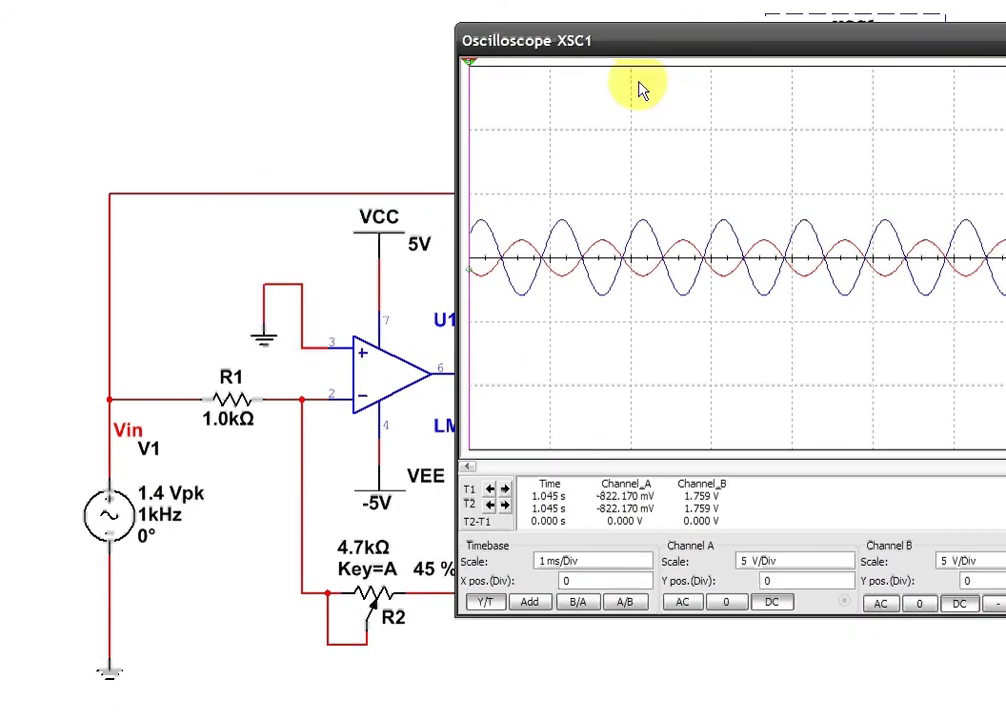
- Set VCC to 12 V, VEE to -12 V, and source V1 to 0.7 Vpk
double_click(386, 253)
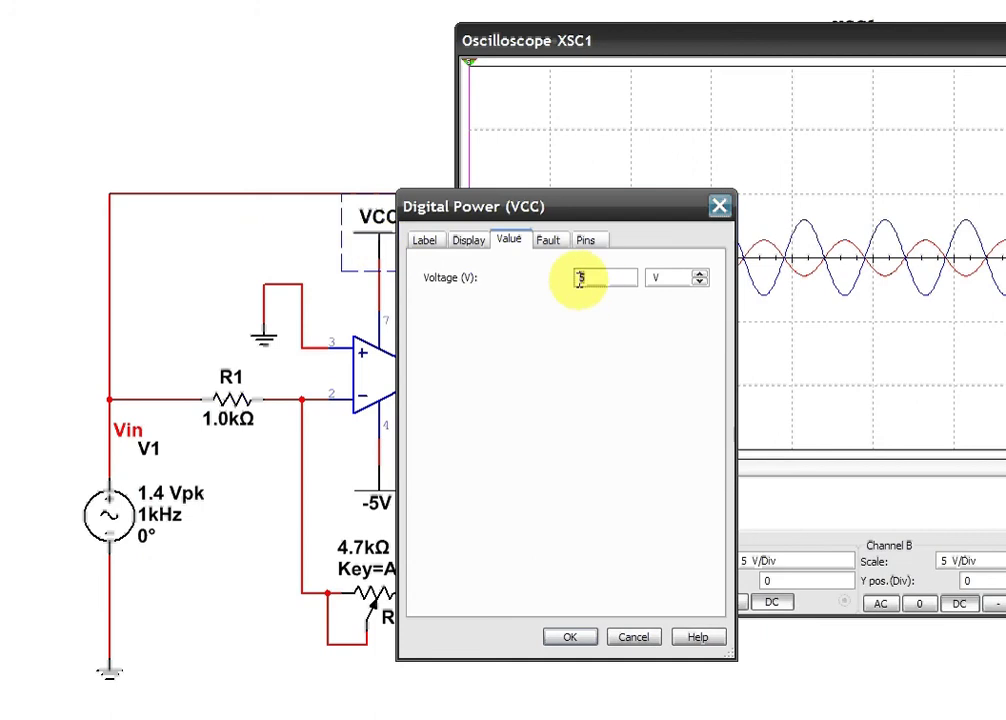
left_click(569, 637)
double_click(378, 497)
type("-12")
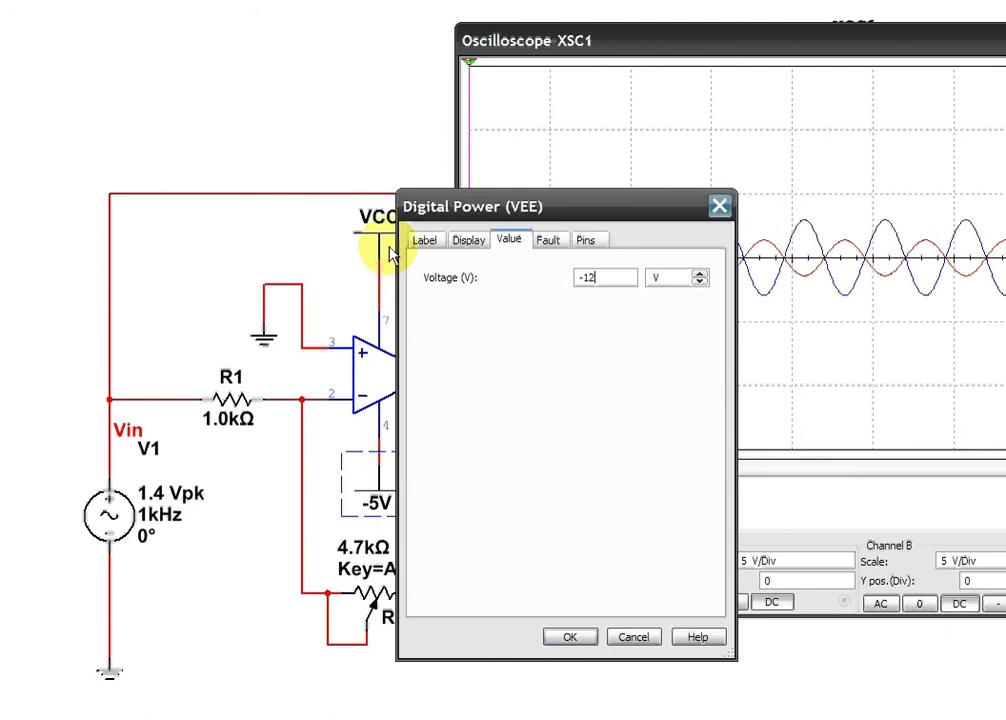
left_click(569, 637)
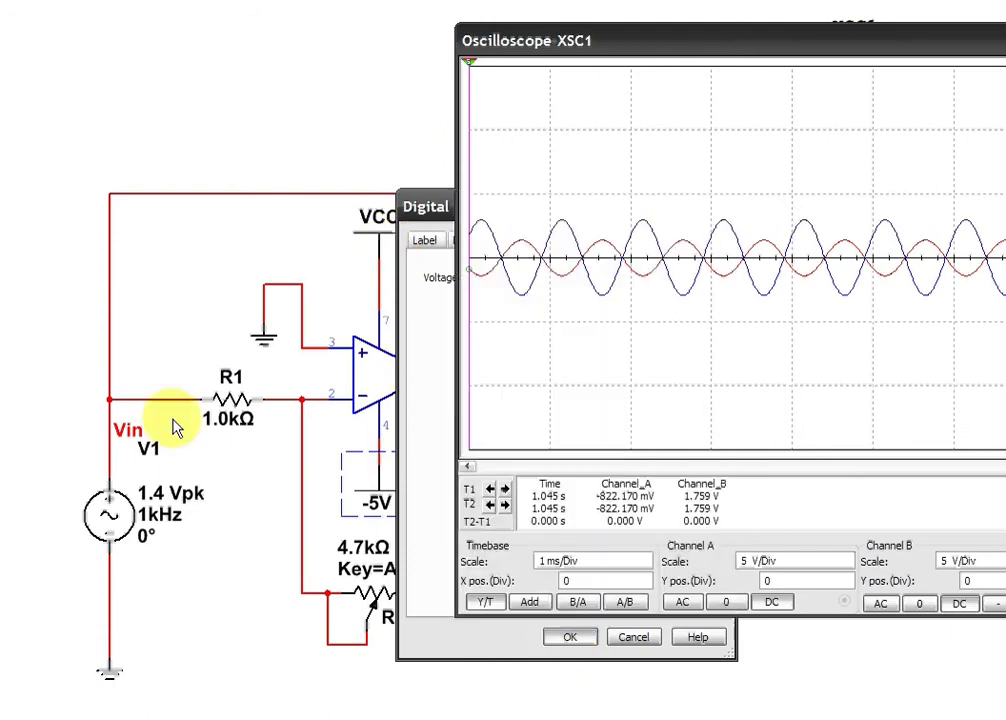
double_click(108, 520)
type("0.7")
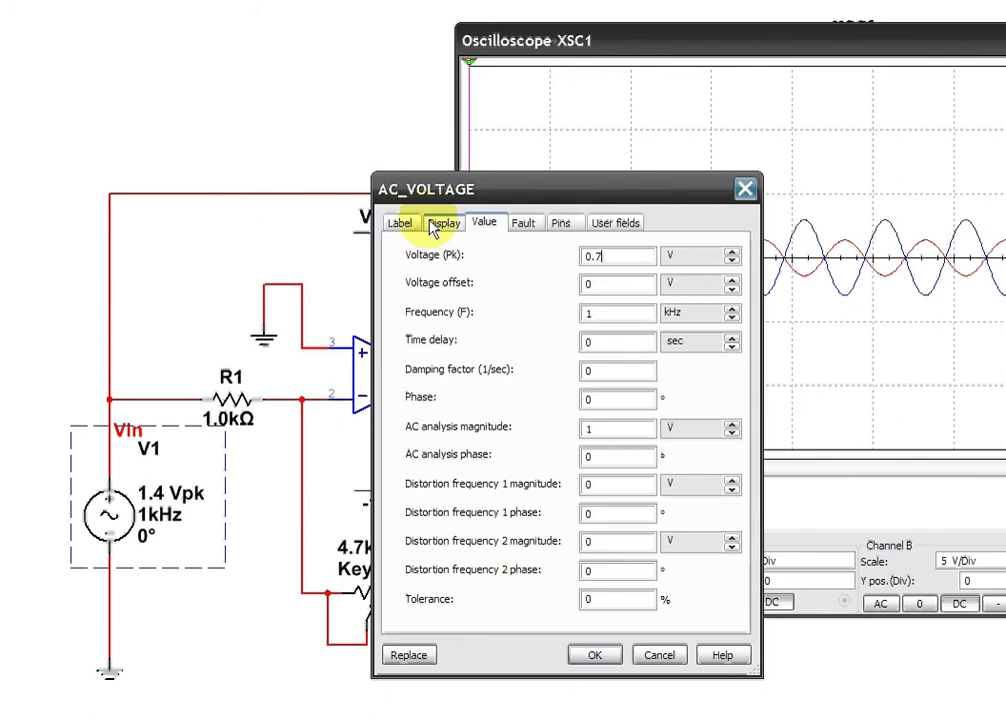
left_click(598, 656)
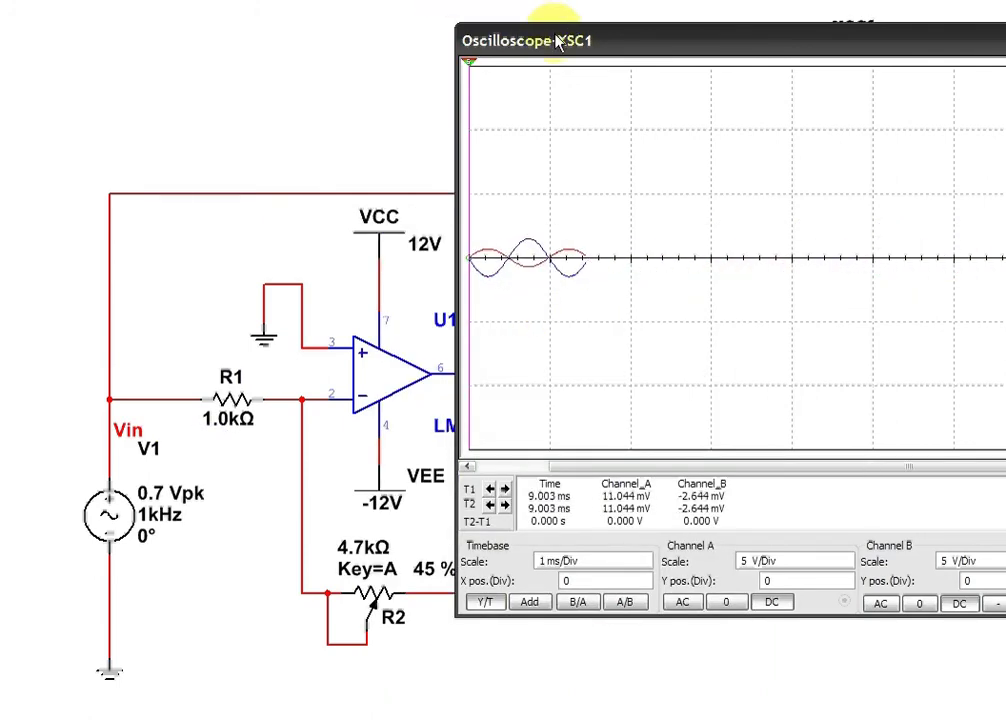
- Raise R2 to 100% after shifting the oscilloscope window out of the way, then return it
left_click_drag(539, 36, 199, 0)
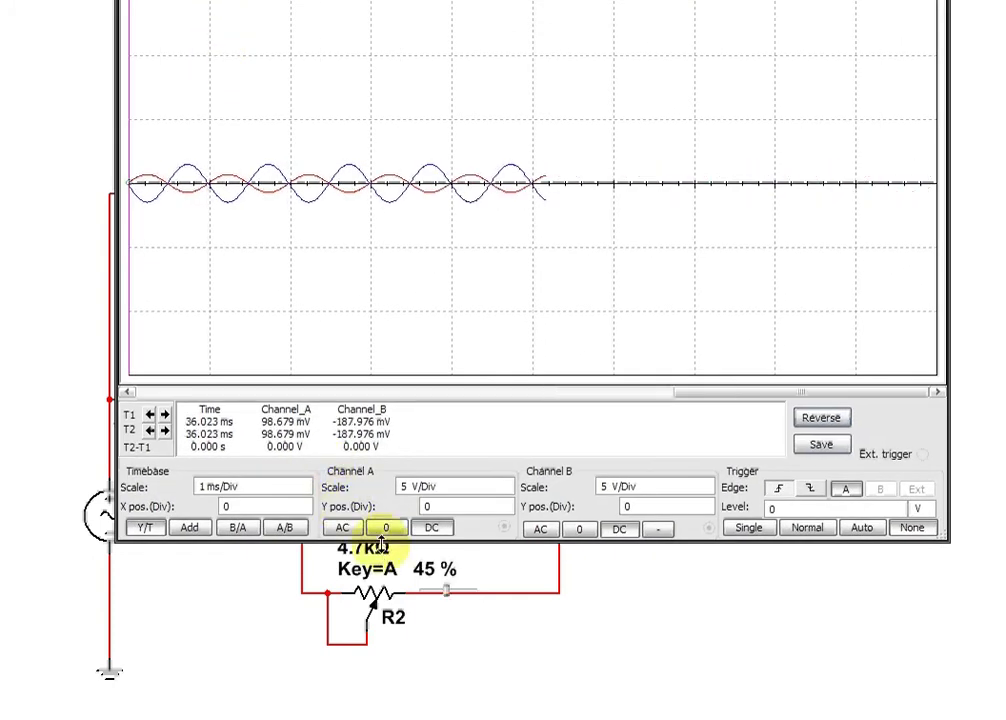
mouse_move(449, 597)
left_mouse_down()
mouse_move(420, 599)
mouse_move(487, 598)
left_mouse_up()
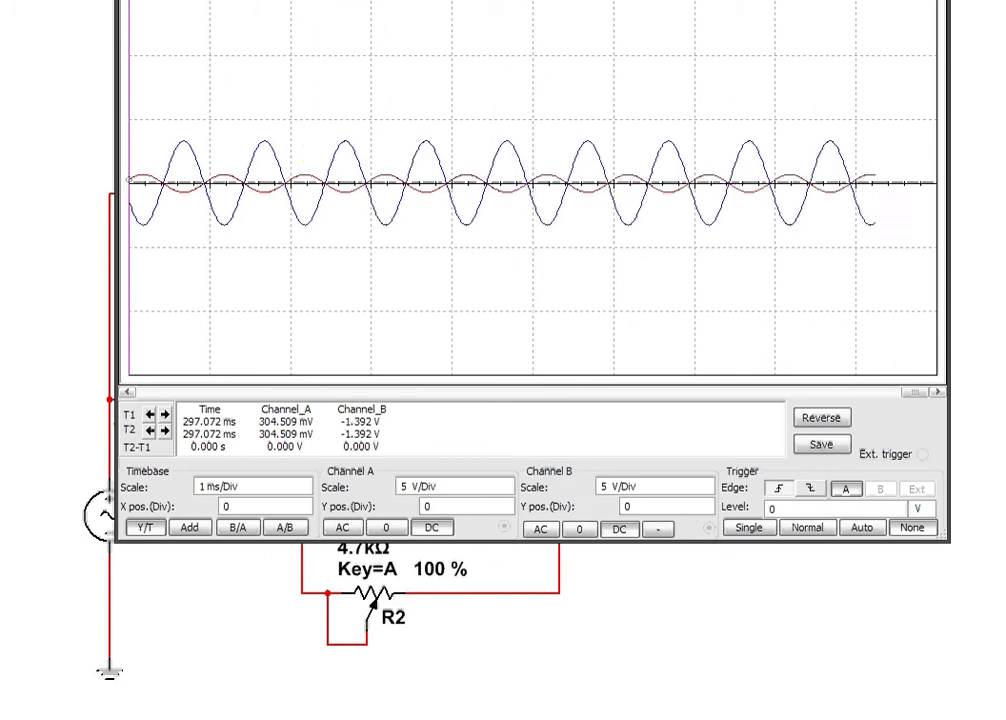
left_click_drag(337, 0, 487, 10)
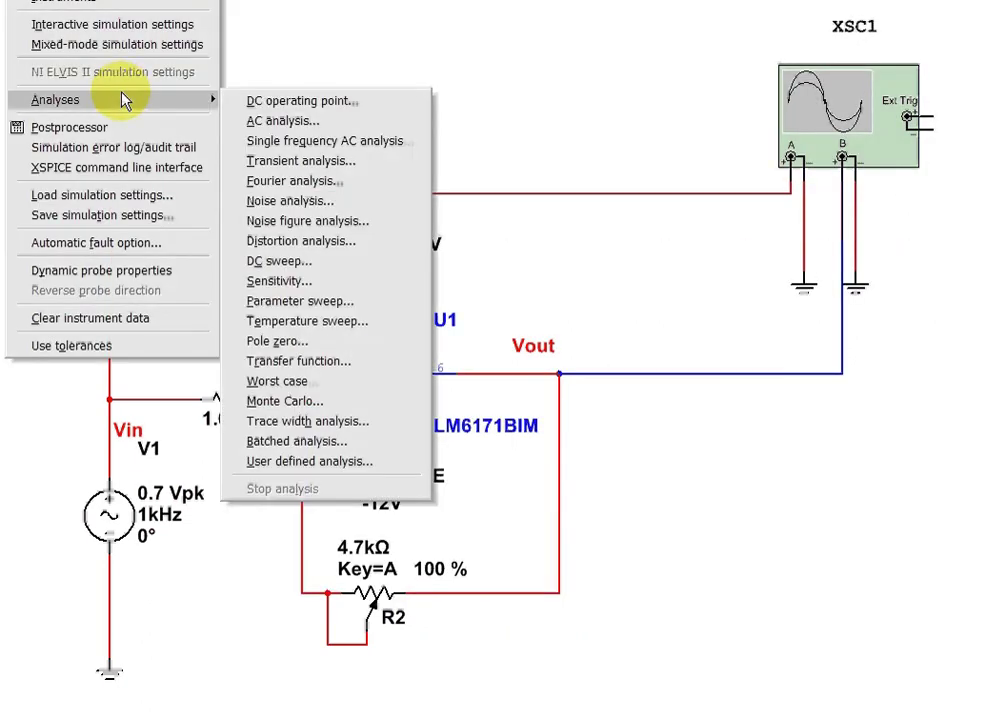
- Set the AC analysis stop frequency to 20 MHz
left_click(258, 121)
left_click_drag(560, 275, 433, 281)
type("0")
left_click(702, 277)
left_click(617, 306)
- Add V(vout) as the analysis output, simulate, and maximize the Grapher View plot
left_click(410, 214)
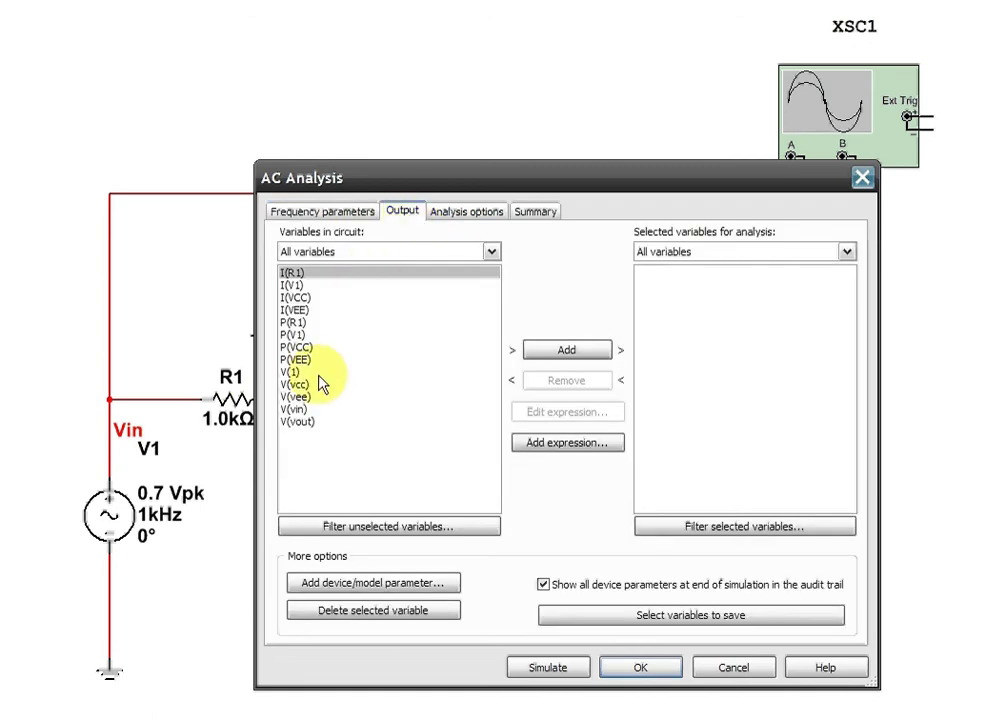
left_click(293, 423)
left_click(567, 351)
left_click(580, 670)
left_click(857, 215)
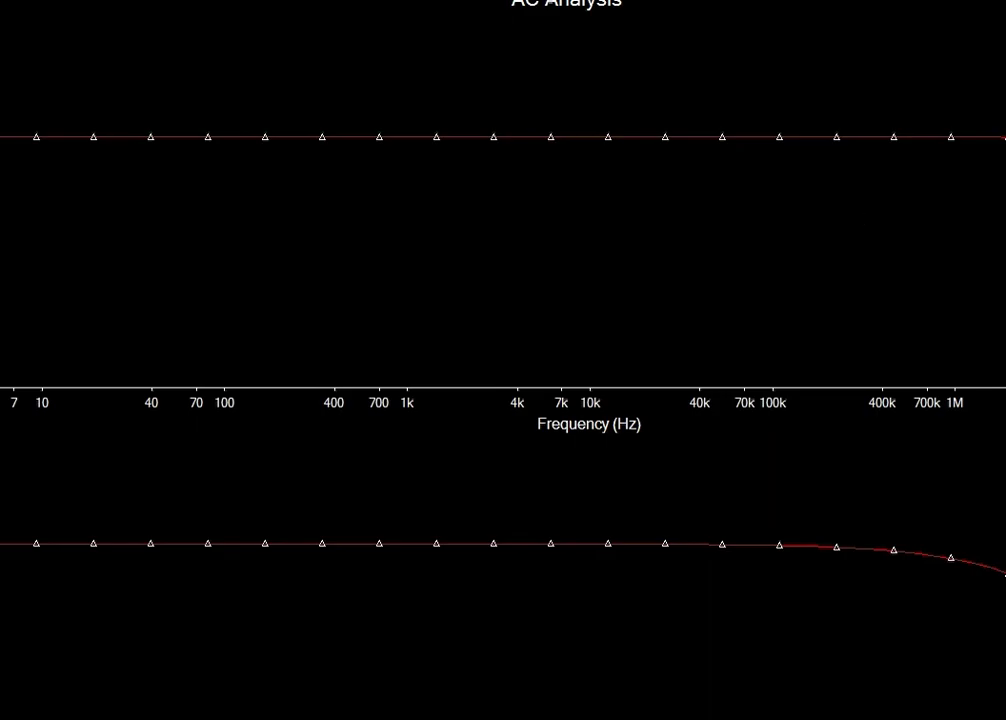